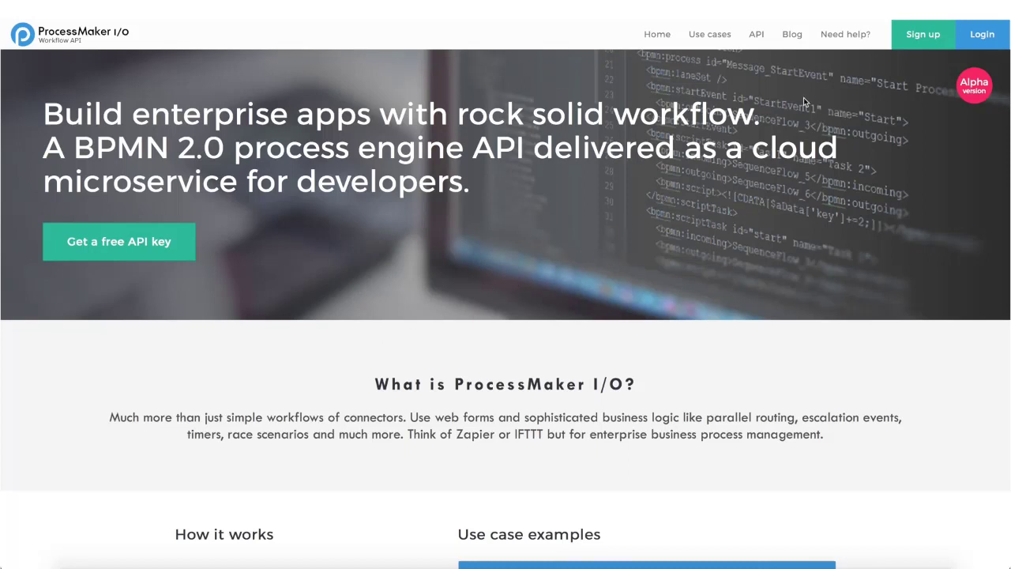
Step: Open the ProcessMaker I/O sign-up form and try creating an account with every field left empty
click(904, 44)
click(533, 360)
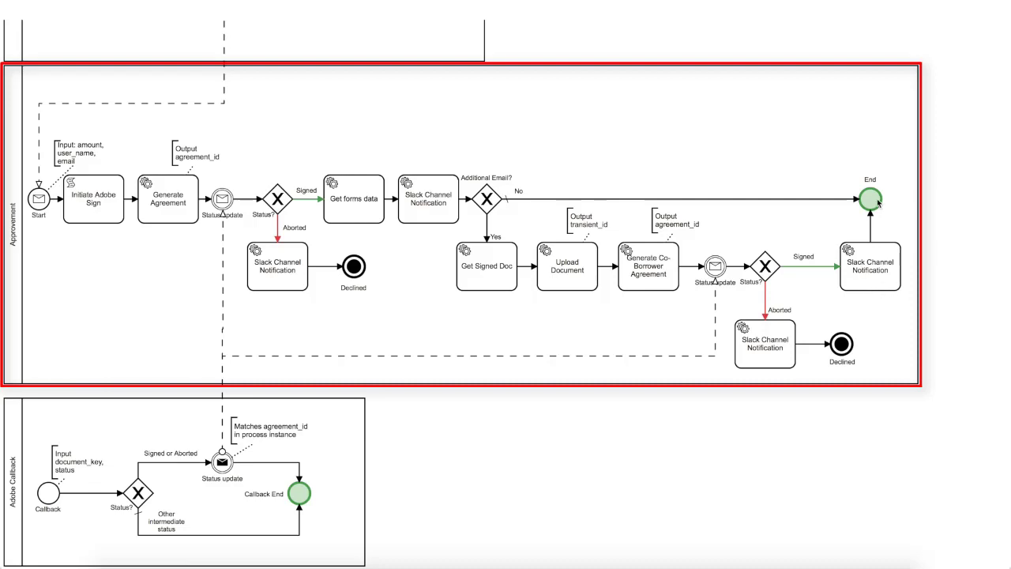
Step: Send a /loan request for 5050 with the borrower's e-mail, then find the $5050 request in #testprocess
text(an 5050)
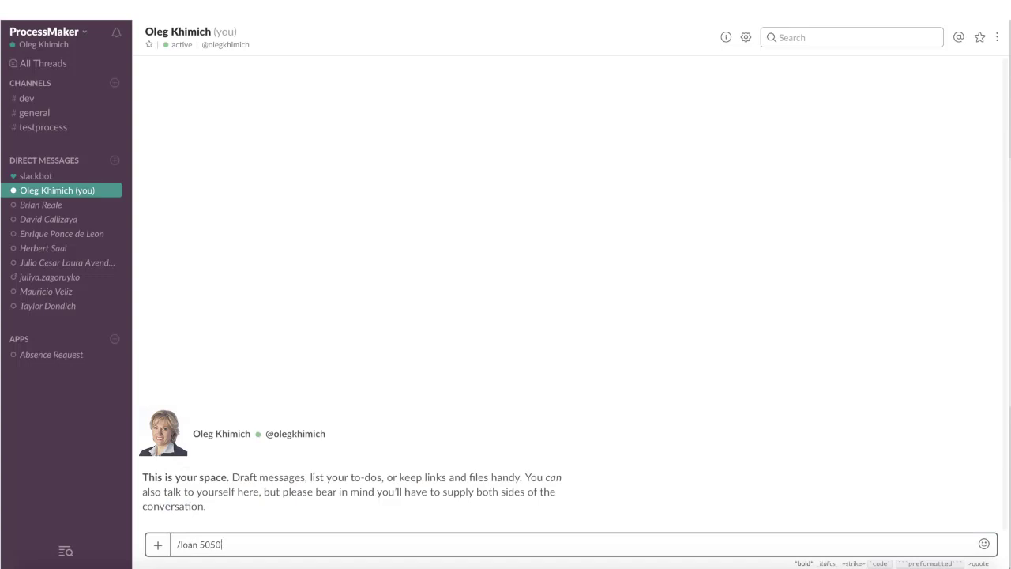
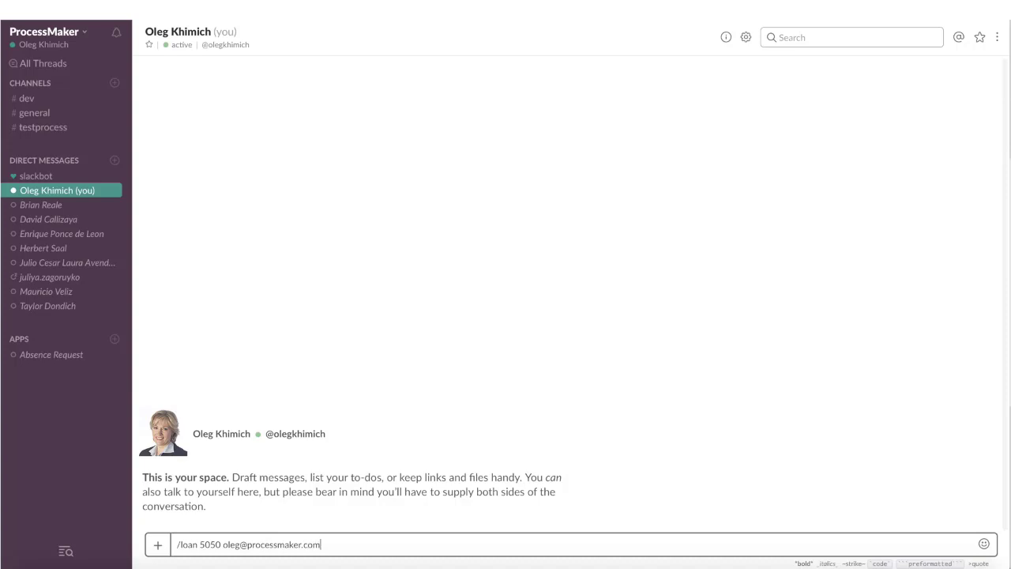
key(Return)
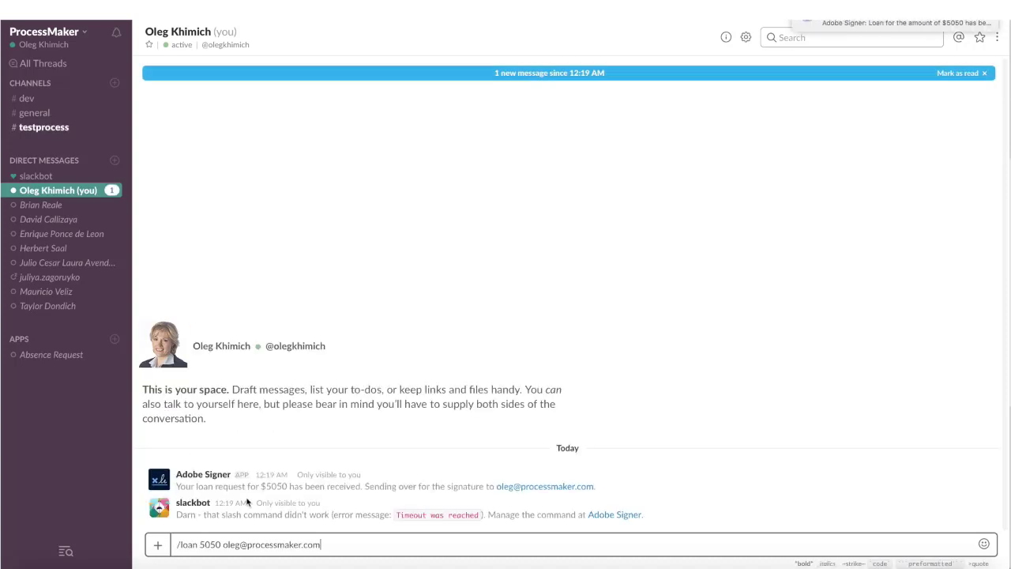
click(194, 486)
drag(194, 486, 600, 481)
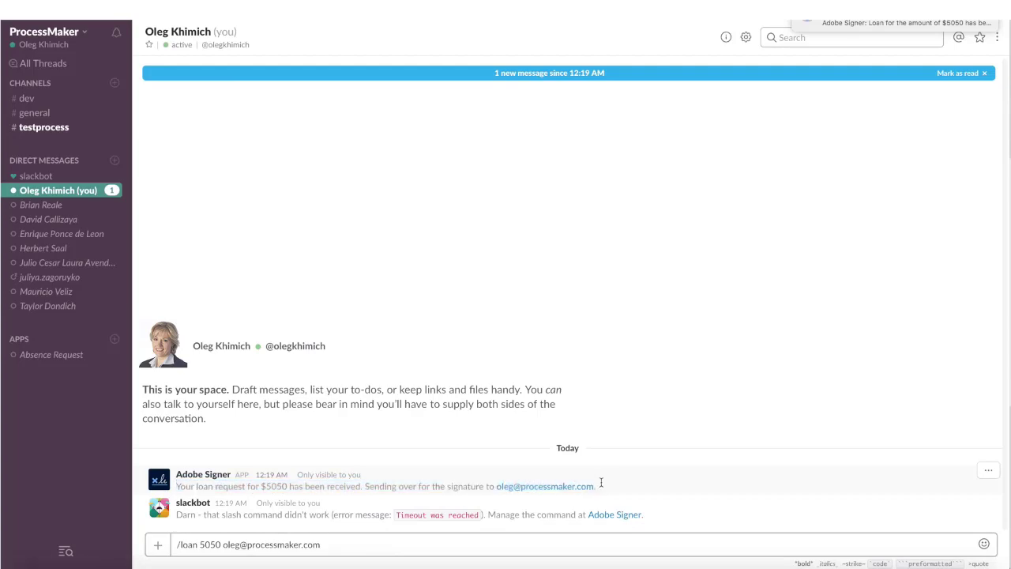
click(43, 127)
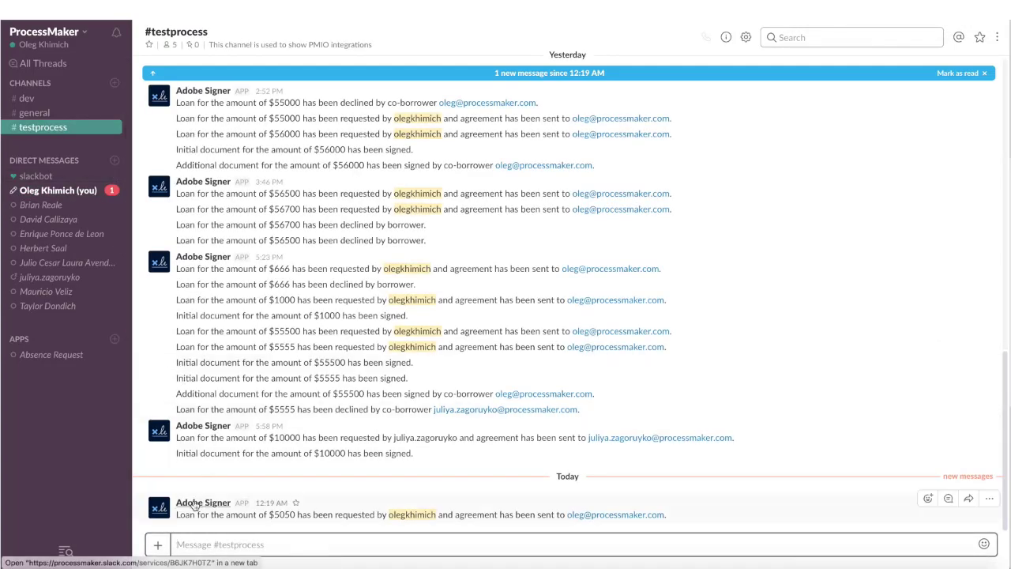
drag(177, 515, 671, 515)
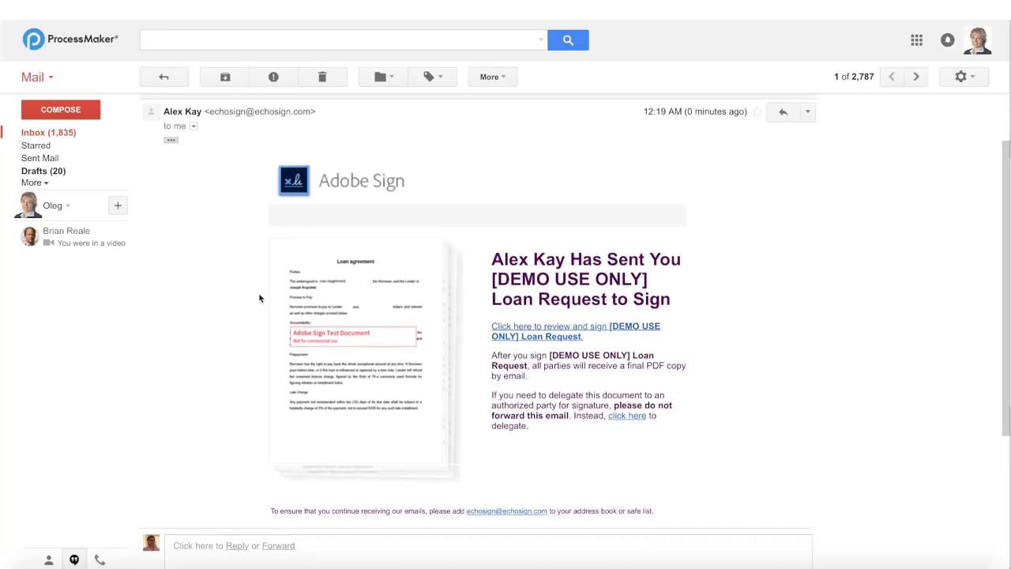
Step: Check the Adobe Sign e-mail's sender and recipient details, then open the loan request for signing
click(192, 124)
drag(258, 185, 467, 185)
click(512, 329)
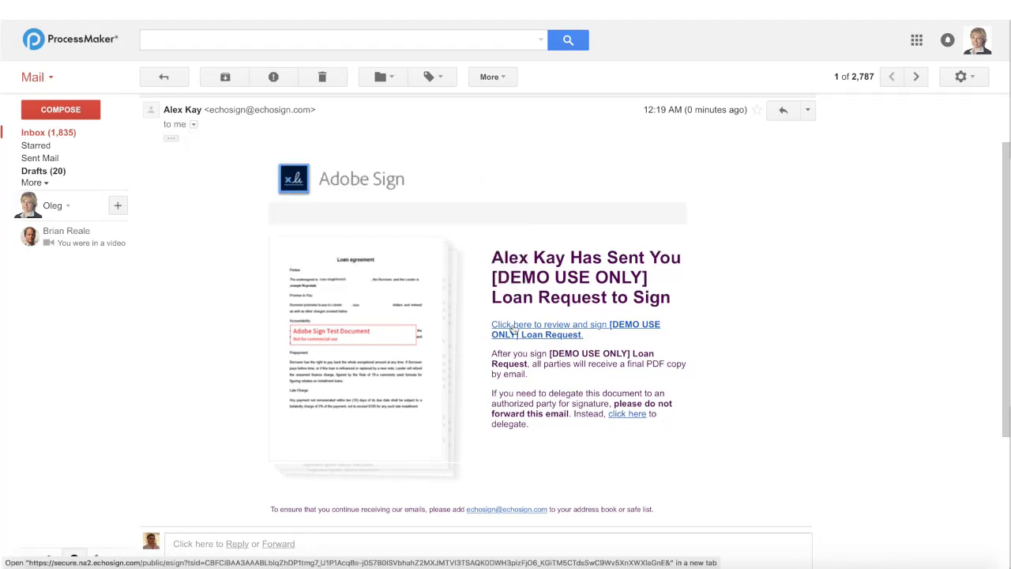
click(512, 329)
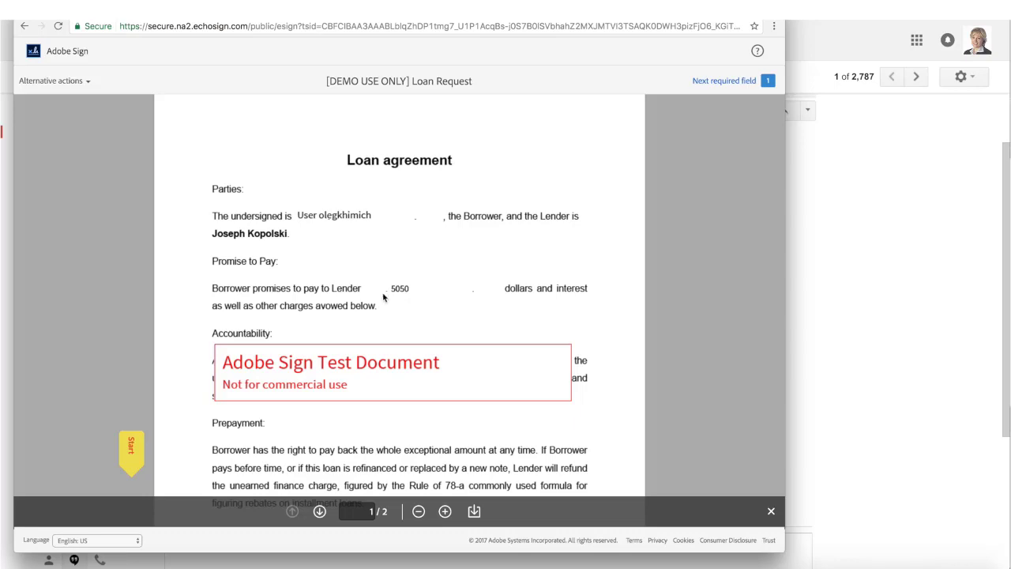
Step: Fill in the co-borrower's e-mail in the optional field on the Loan Request
scroll(404, 297, down, 7)
scroll(406, 293, down, 5)
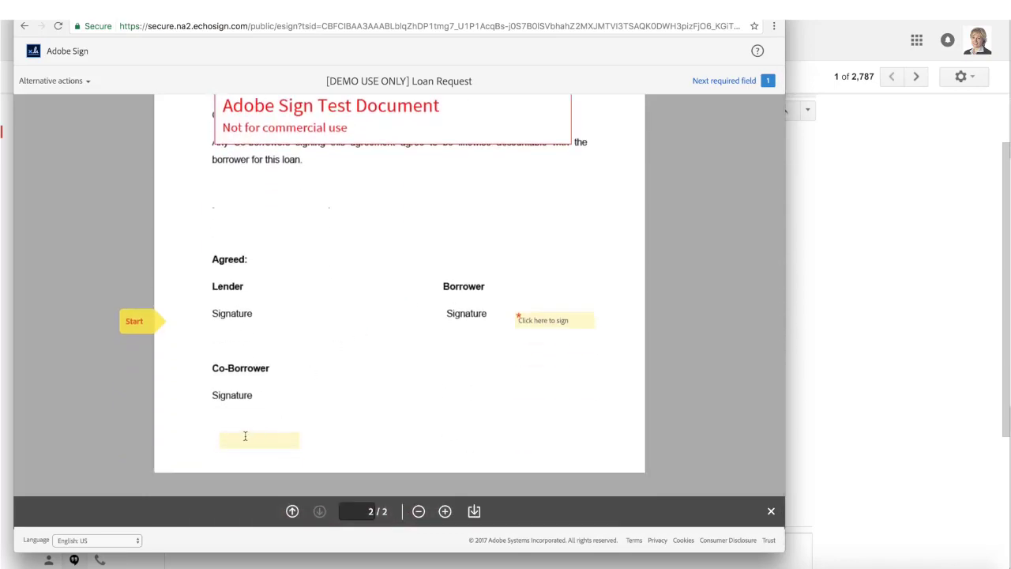
click(245, 437)
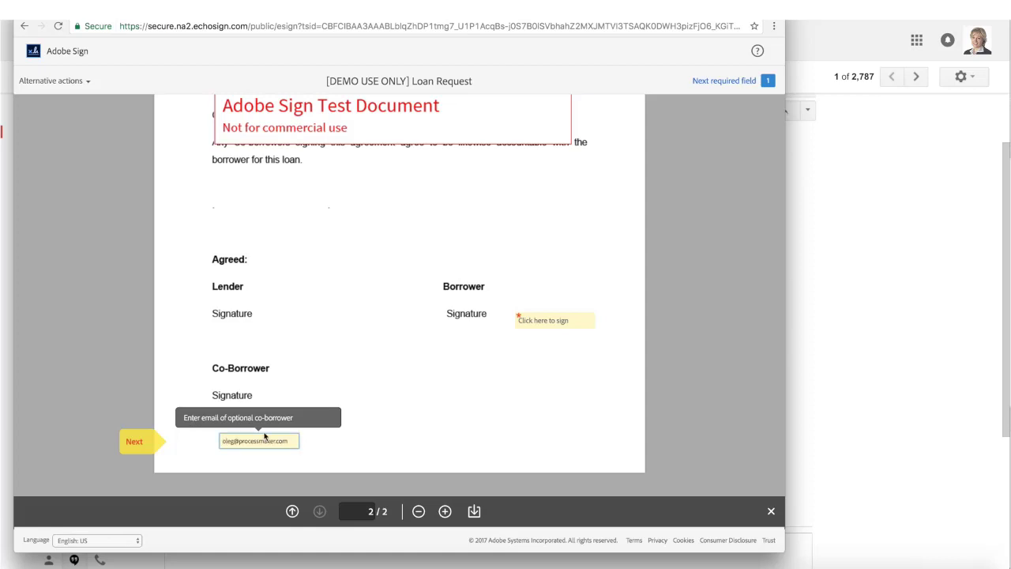
Step: Sign as 'First Signer' and submit, then check Slack's message that the $5050 document is signed
click(539, 319)
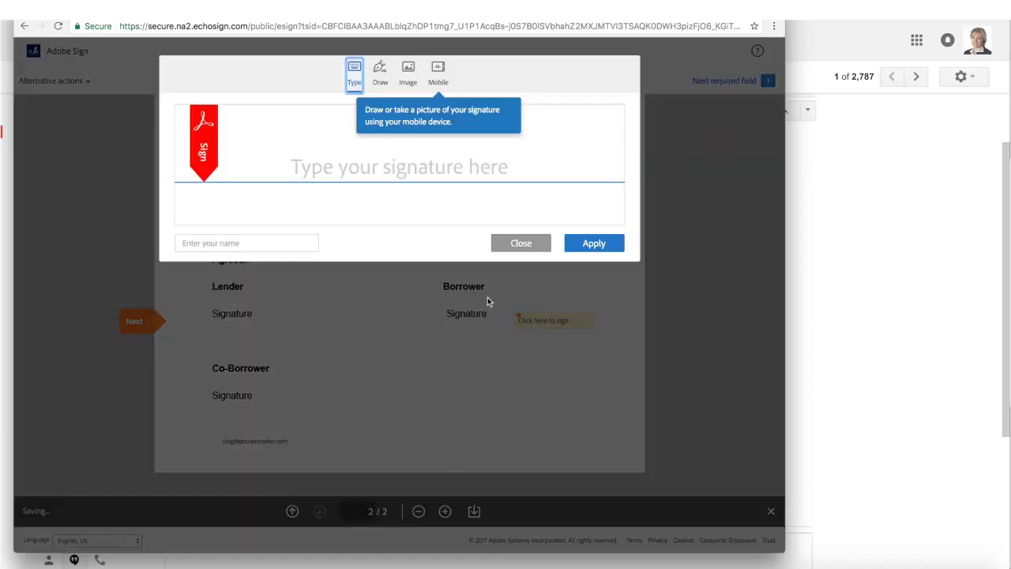
click(275, 242)
text(First Signer)
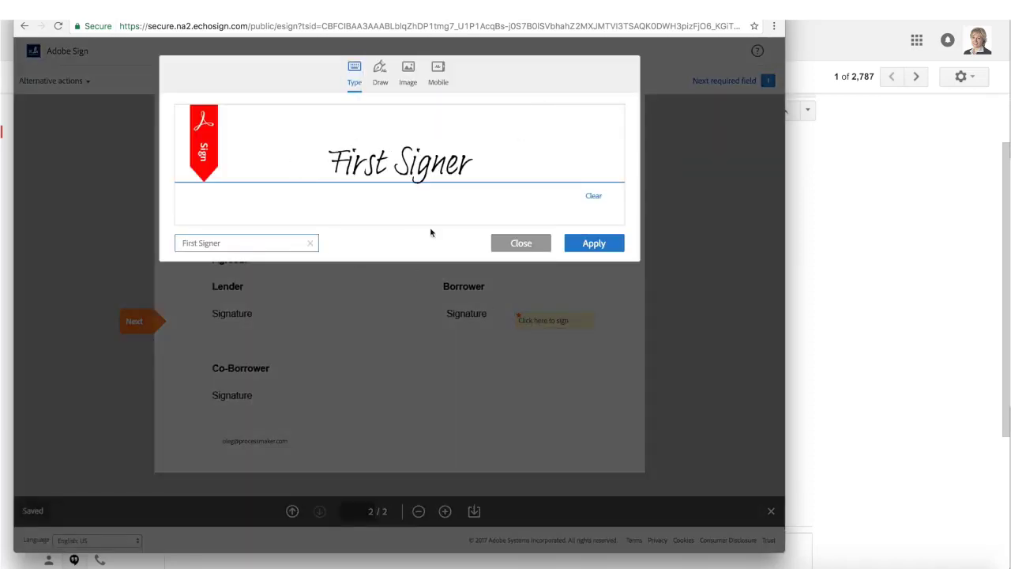
click(575, 248)
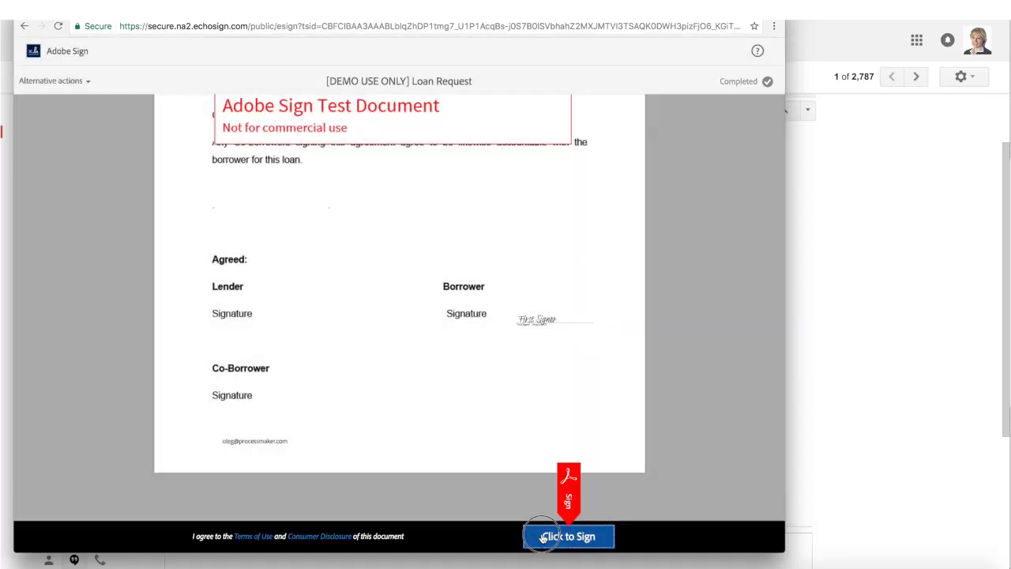
click(548, 535)
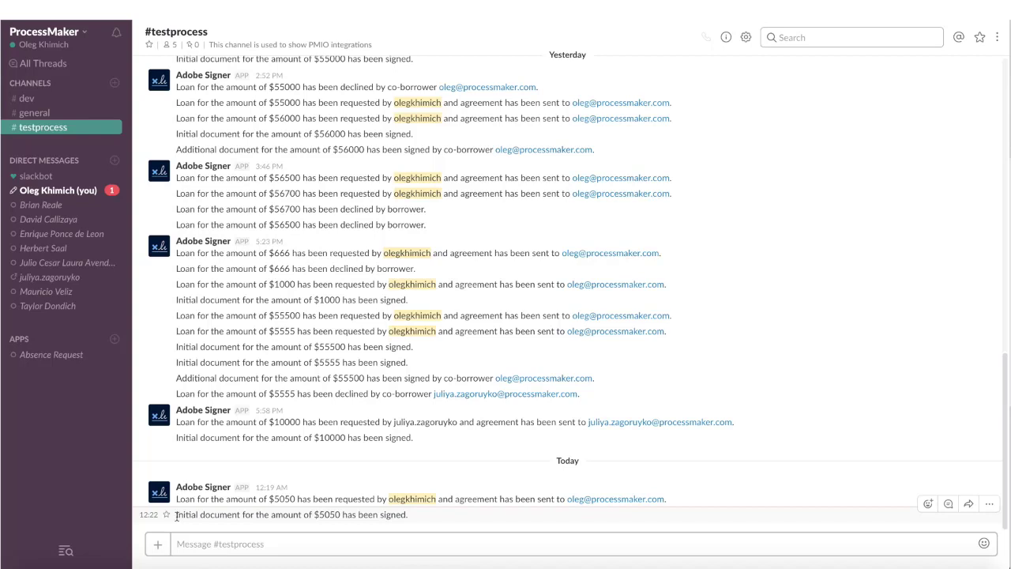
drag(177, 514, 410, 512)
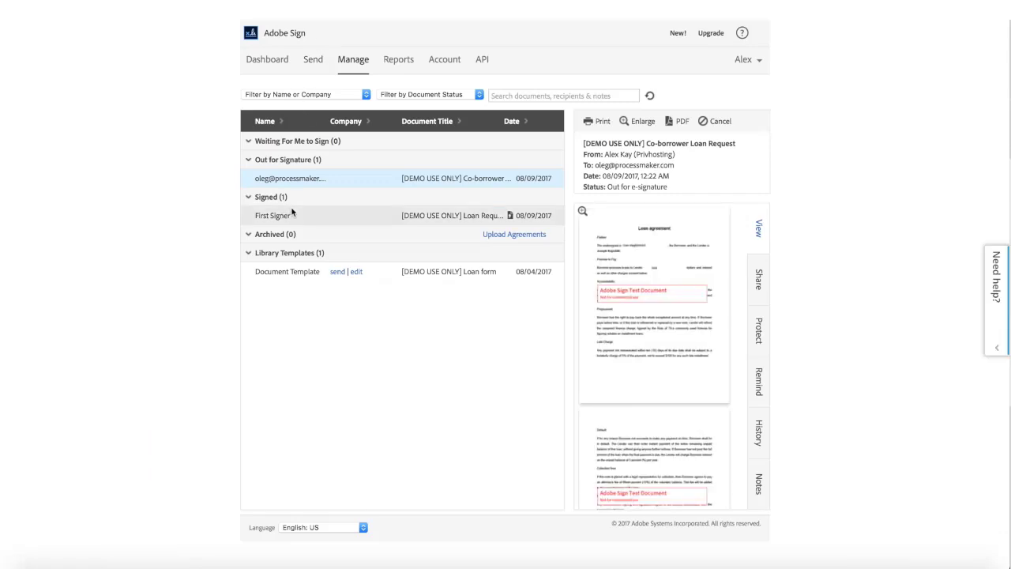
click(293, 213)
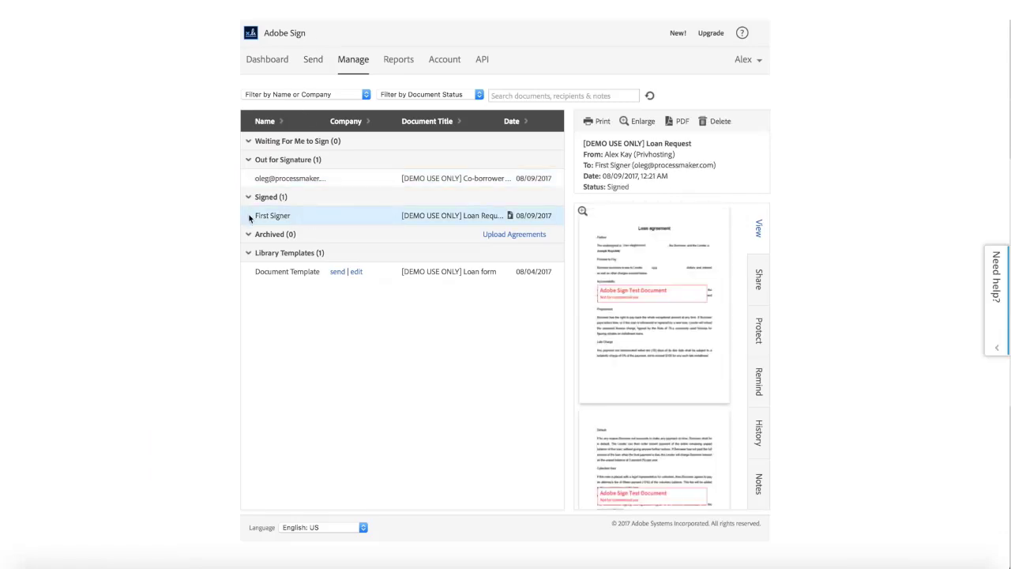
click(648, 264)
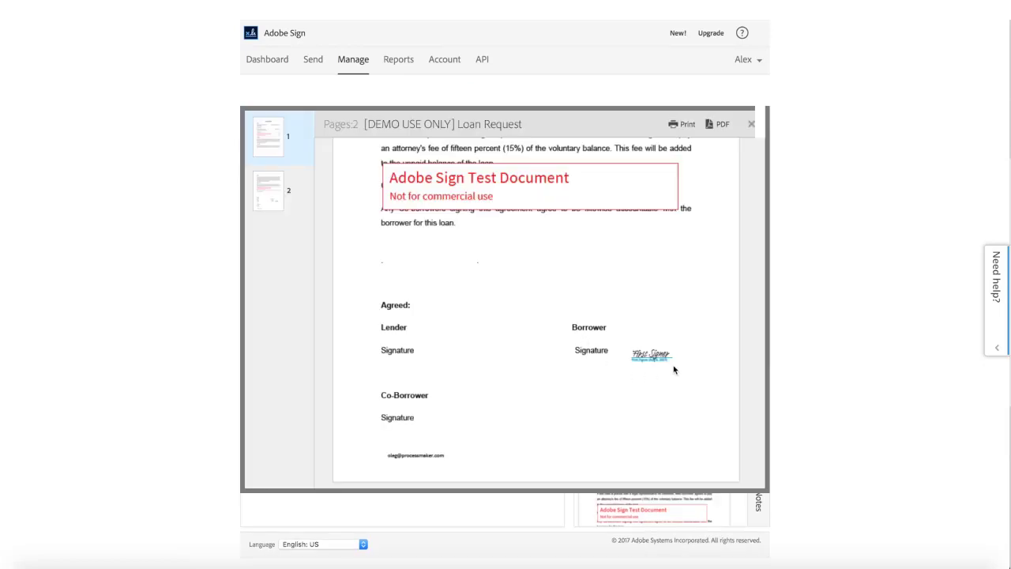
click(750, 124)
drag(463, 178, 505, 178)
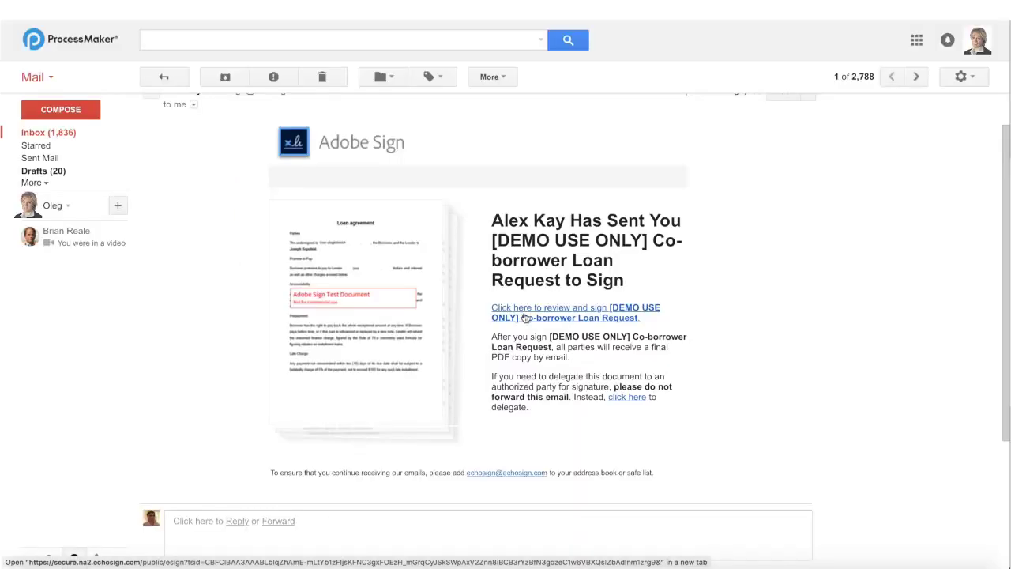
Step: Open the Co-borrower Loan Request to Sign e-mail's link for review and signing
drag(651, 240, 638, 286)
click(555, 323)
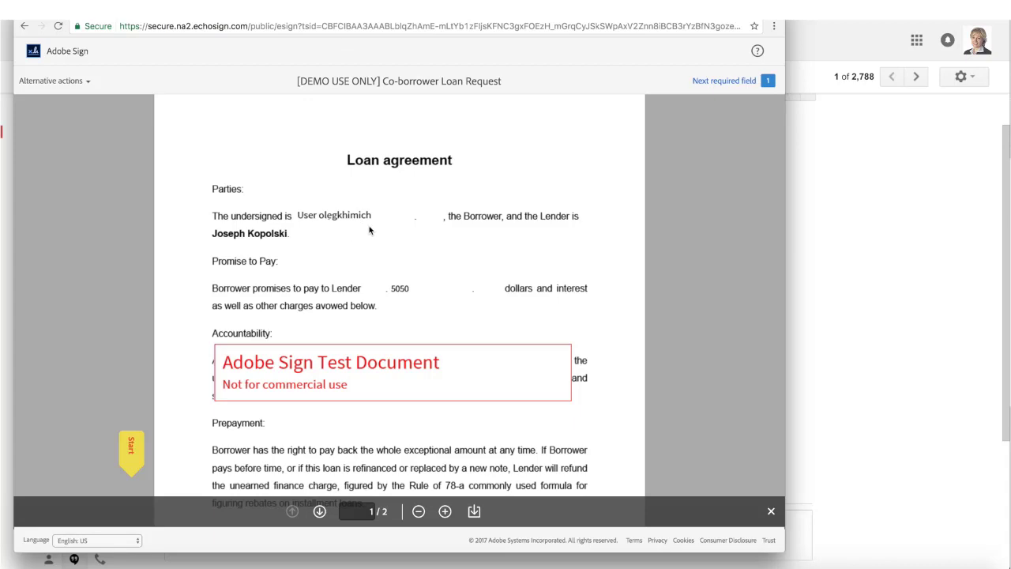
Step: Sign the Co-Borrower field as 'Second Signer', submit, and check Slack's $5050 co-borrower signed message
scroll(418, 268, down, 15)
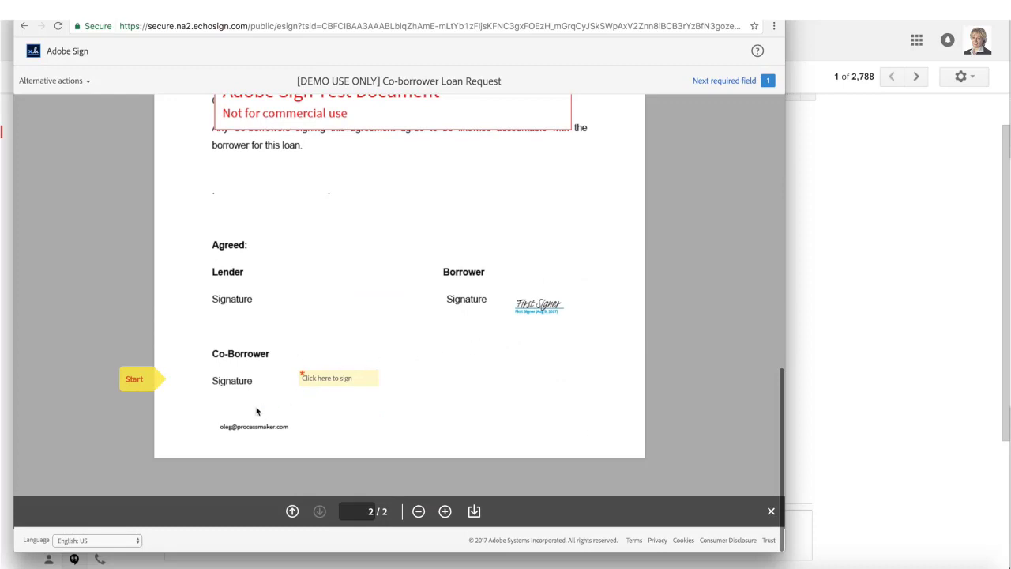
click(327, 381)
click(277, 242)
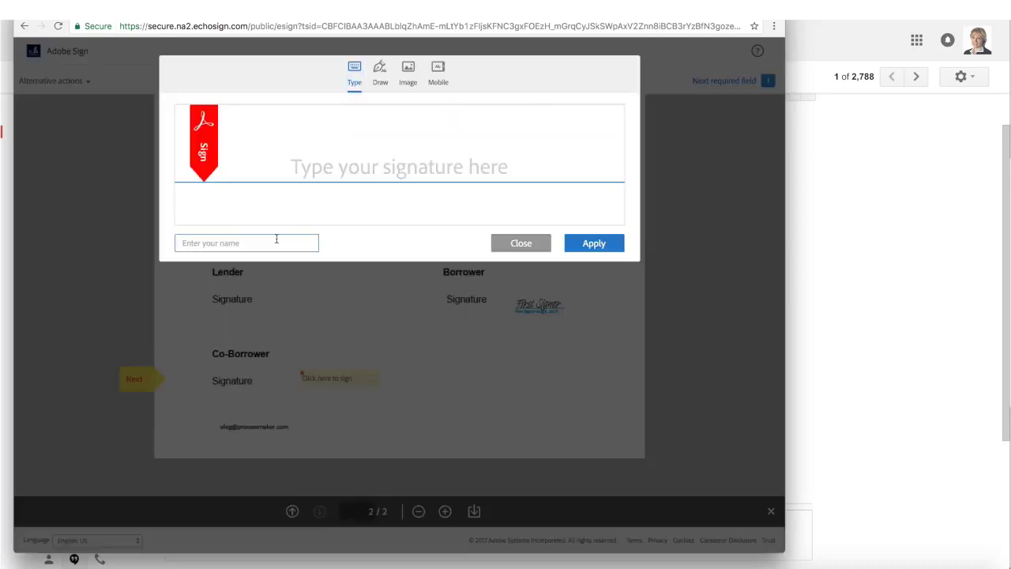
text(Second Signer)
click(594, 243)
click(538, 525)
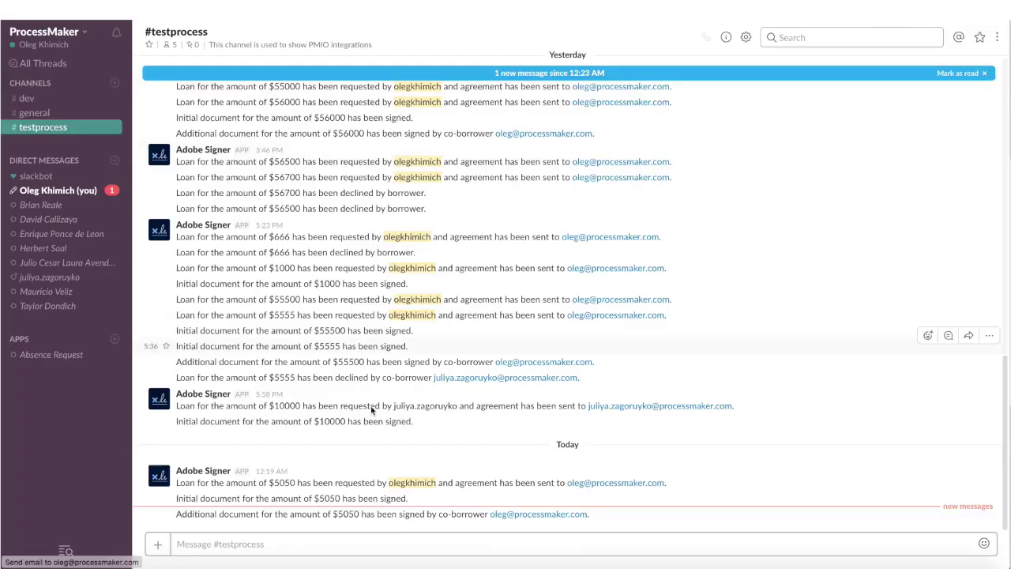
drag(181, 515, 417, 519)
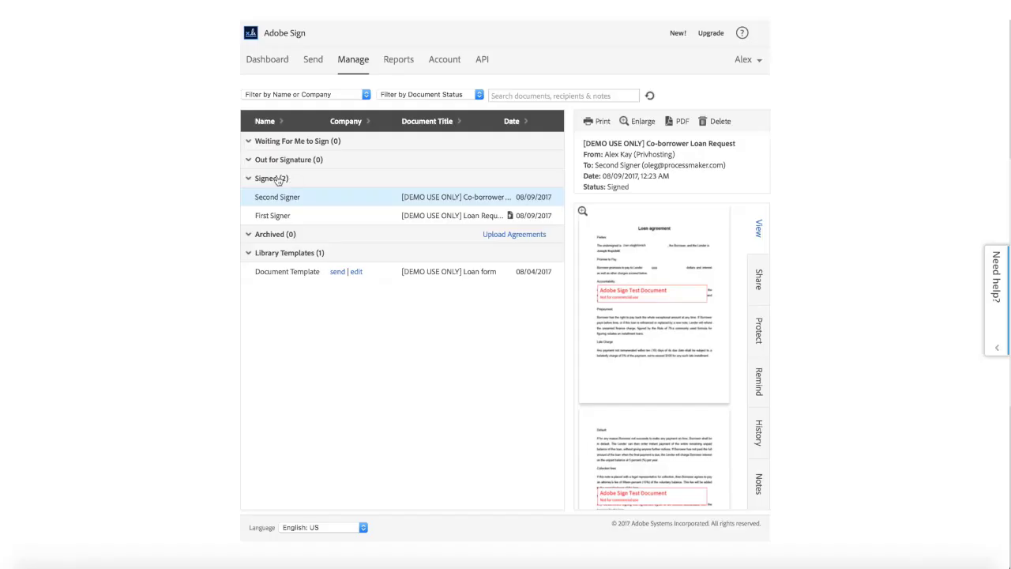
Step: Enlarge the Second Signer's agreement in Manage and scroll down to its signatures
click(463, 198)
click(629, 125)
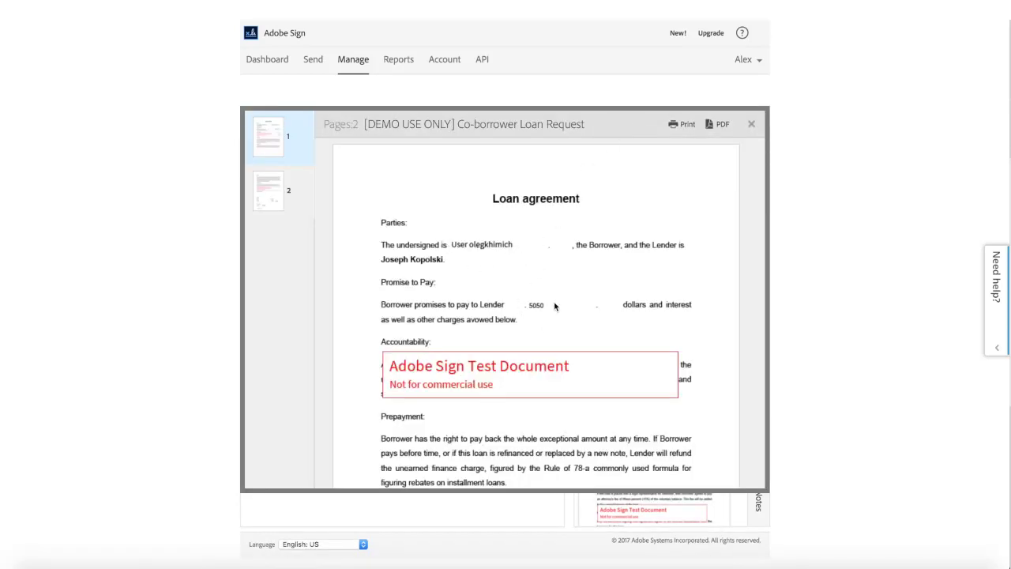
scroll(552, 288, down, 3)
scroll(553, 288, down, 5)
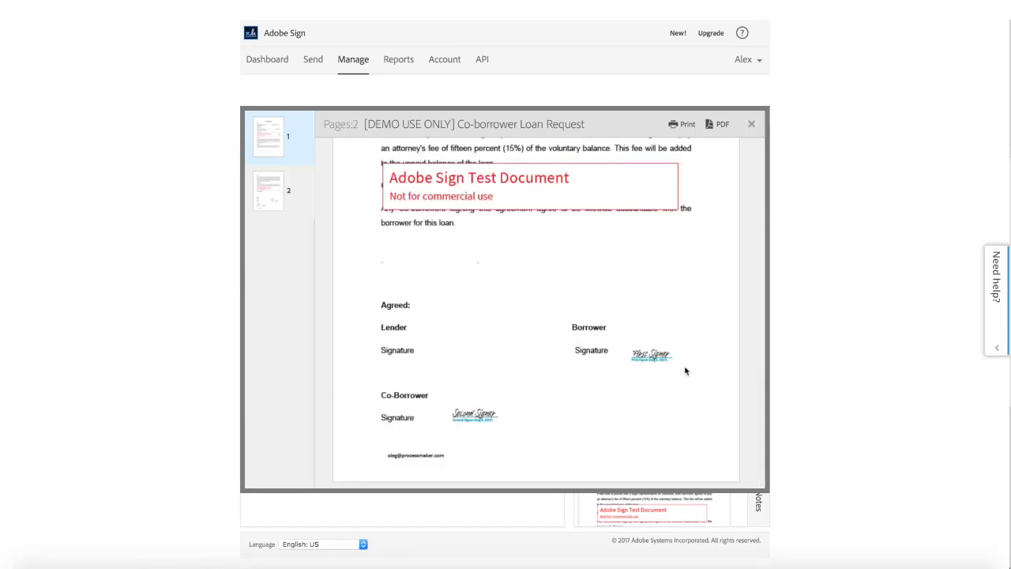